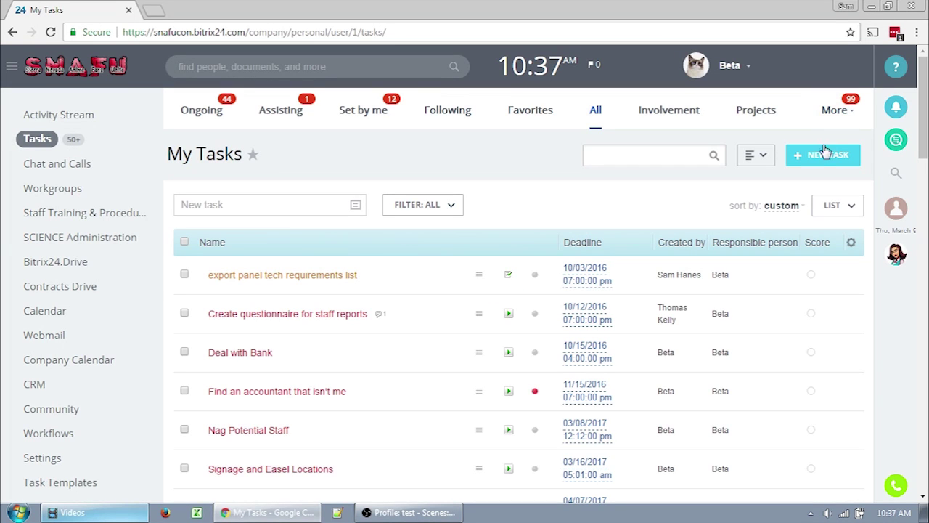
# Open a blank New task form in a new browser tab.
pyautogui.rightClick(823, 159)
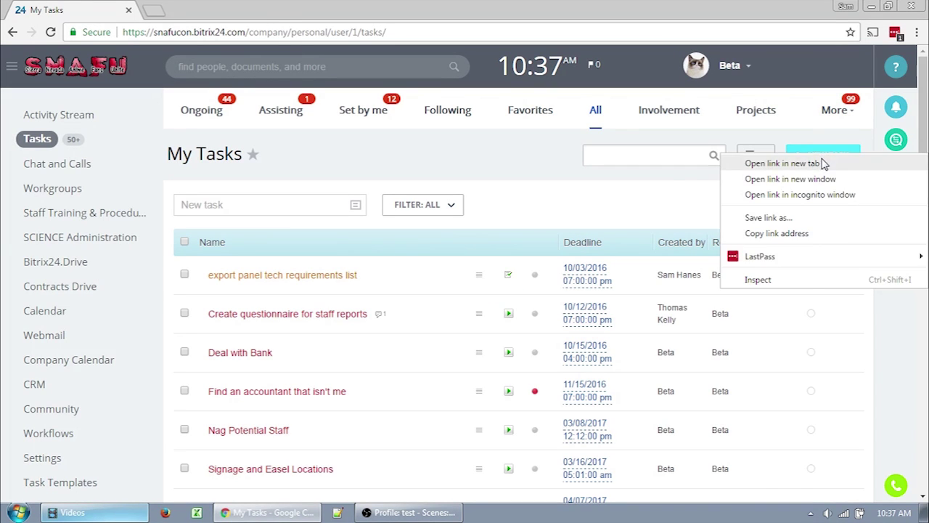
pyautogui.click(823, 162)
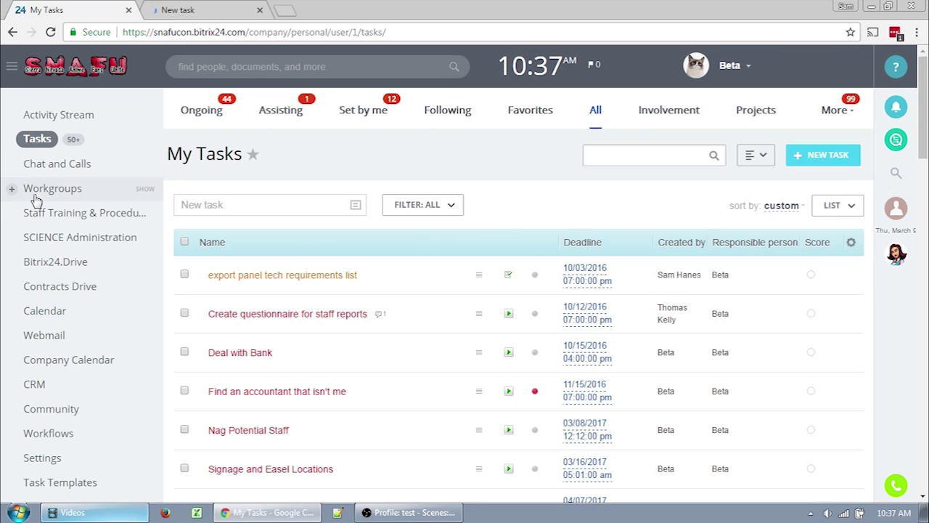
pyautogui.scroll(-1, 33, 218)
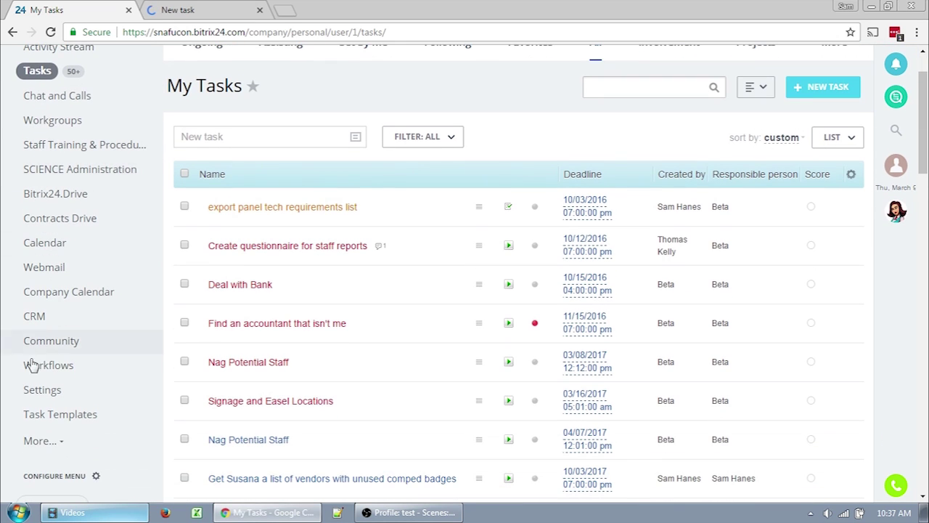
# Open Task Templates in another new tab and start a new template there.
pyautogui.rightClick(29, 417)
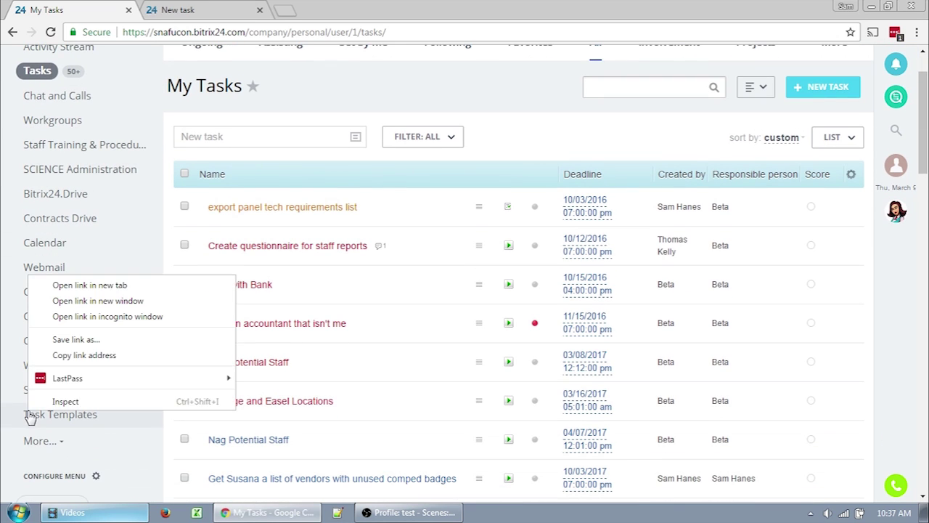
pyautogui.click(110, 284)
pyautogui.click(354, 9)
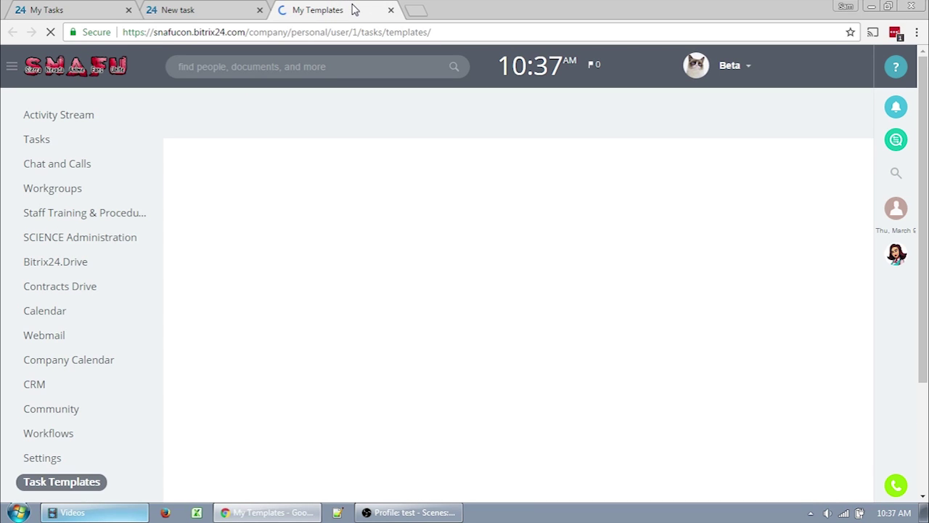
pyautogui.click(200, 13)
pyautogui.click(370, 11)
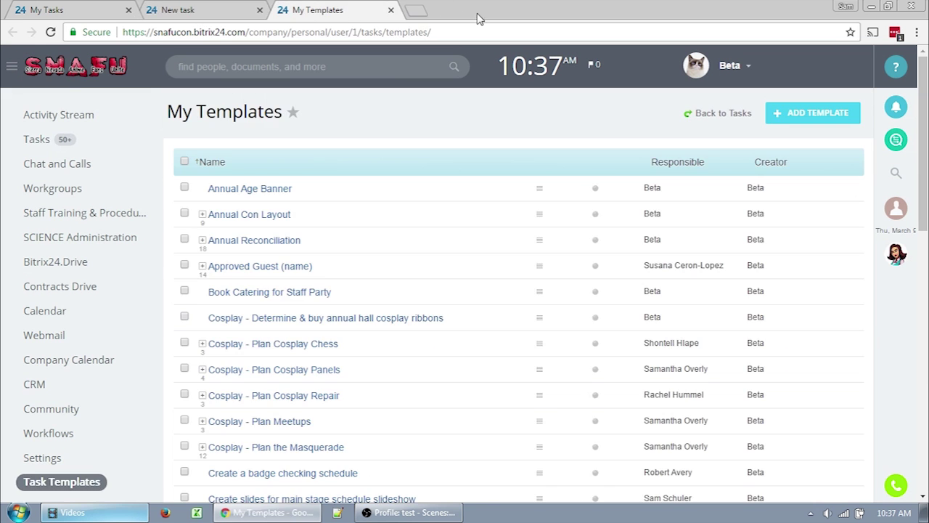
pyautogui.click(805, 112)
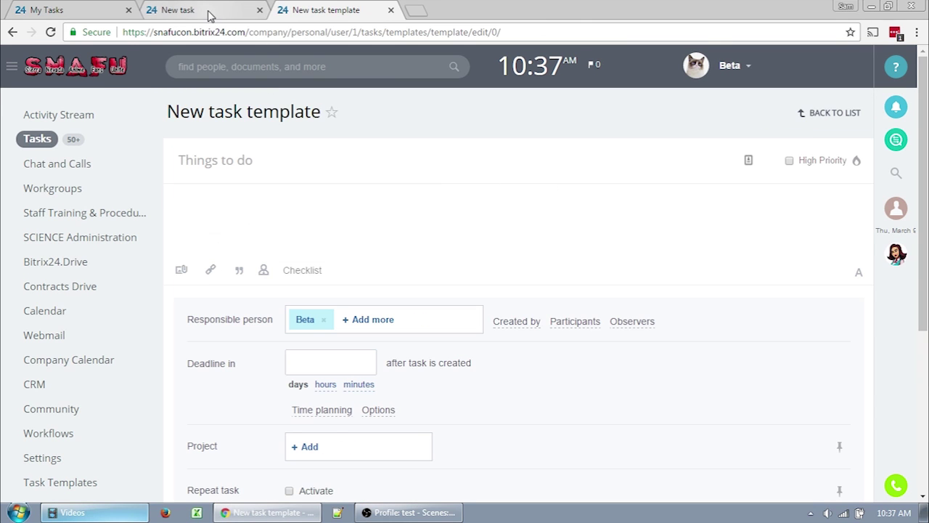
# Close the My Tasks and new template tabs, leaving the New task form showing.
pyautogui.click(128, 10)
pyautogui.scroll(-1, 252, 162)
pyautogui.scroll(-3, 252, 161)
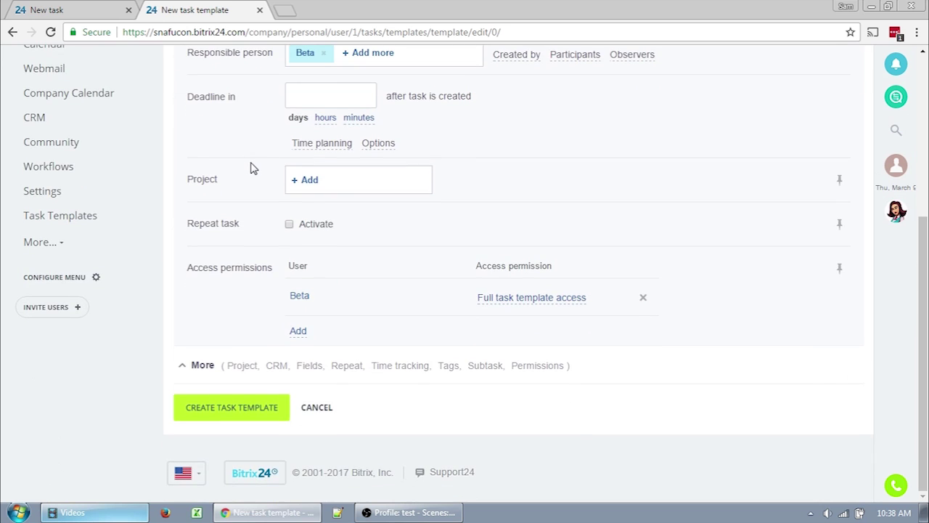
pyautogui.scroll(4, 252, 162)
pyautogui.hotkey('ctrl', 'shift', 'Tab')
pyautogui.scroll(-3, 300, 136)
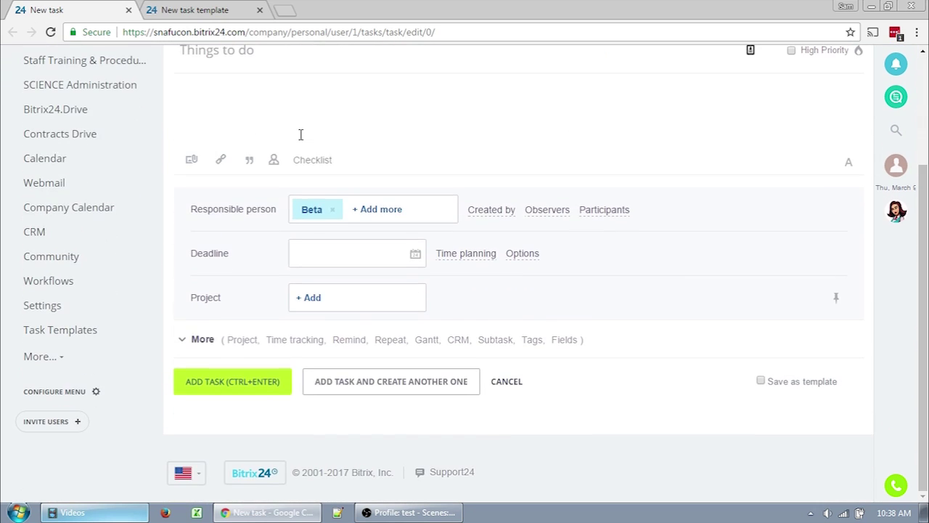
pyautogui.scroll(3, 301, 136)
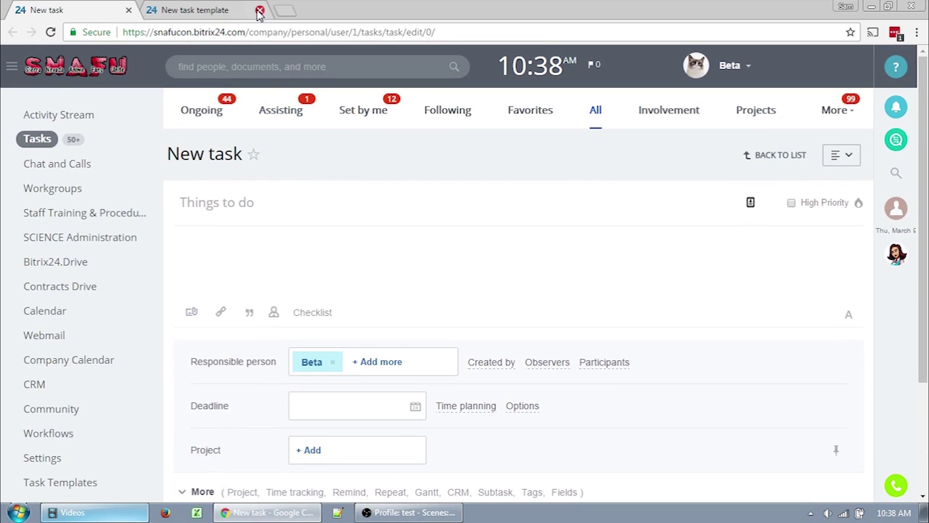
pyautogui.click(259, 9)
# Go back to the My Tasks list and start a new task there.
pyautogui.click(37, 139)
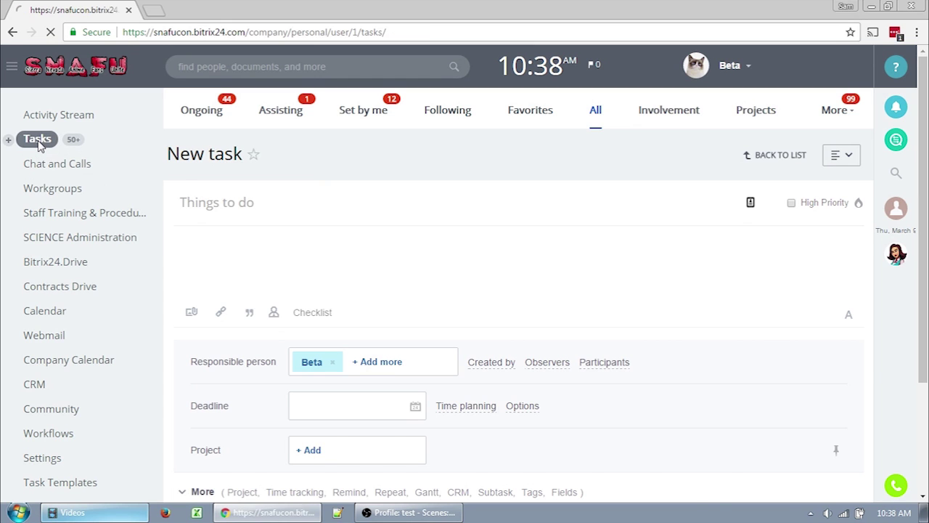
pyautogui.click(78, 62)
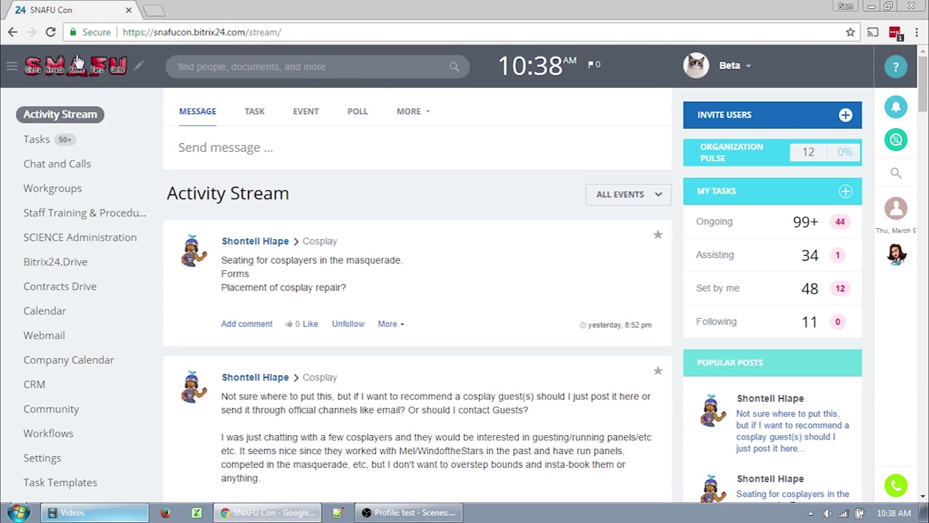
pyautogui.click(38, 142)
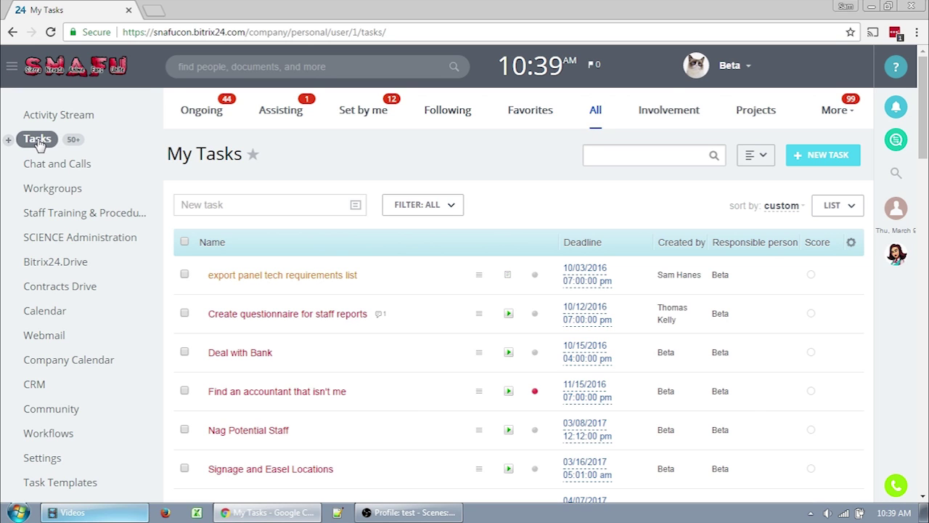
pyautogui.click(824, 155)
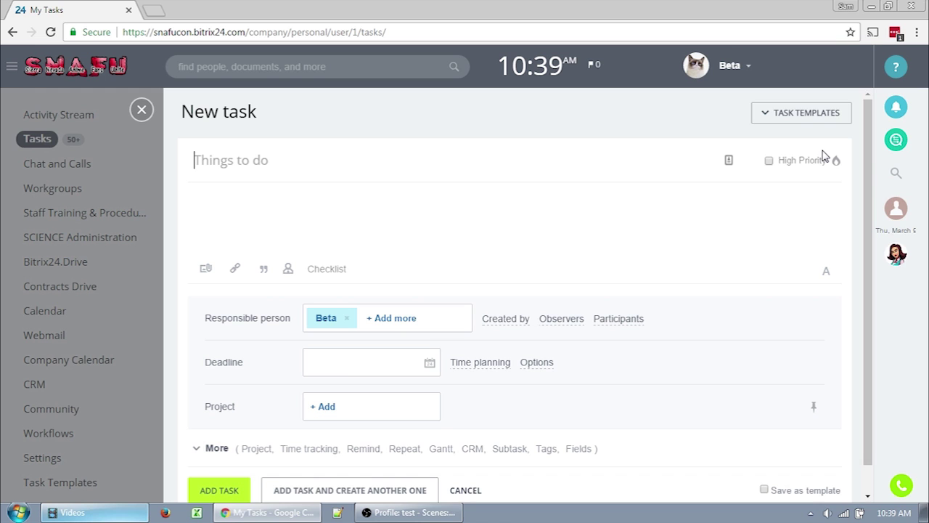
# Expand the extra task fields and activate Repeat task.
pyautogui.click(244, 450)
pyautogui.scroll(-5, 244, 450)
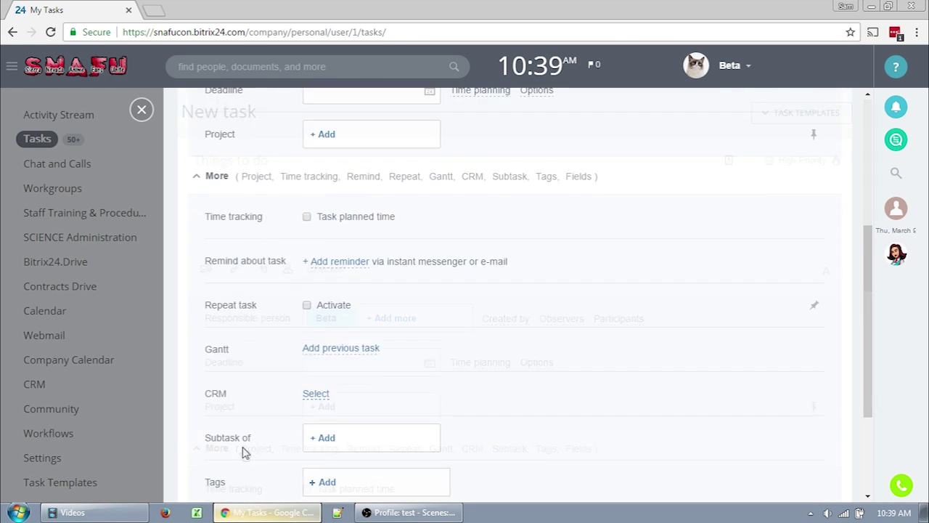
pyautogui.click(308, 238)
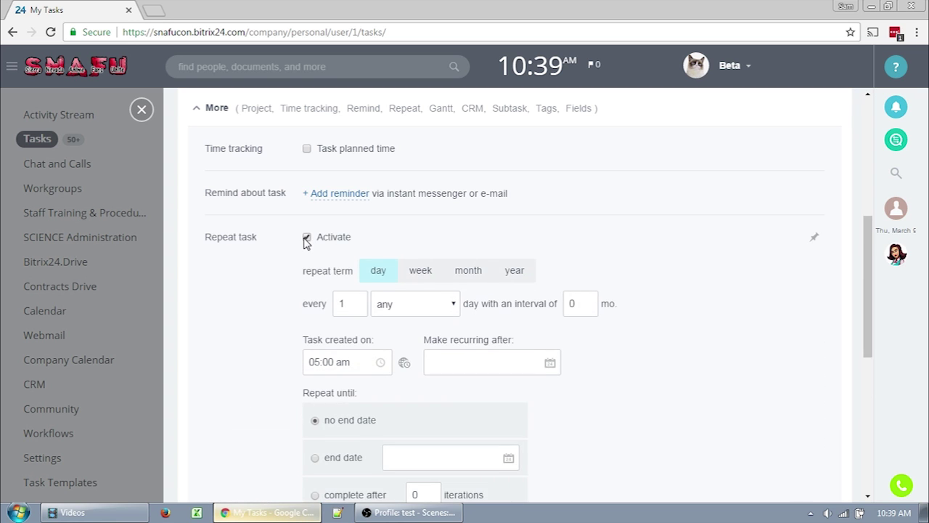
pyautogui.scroll(-2, 305, 240)
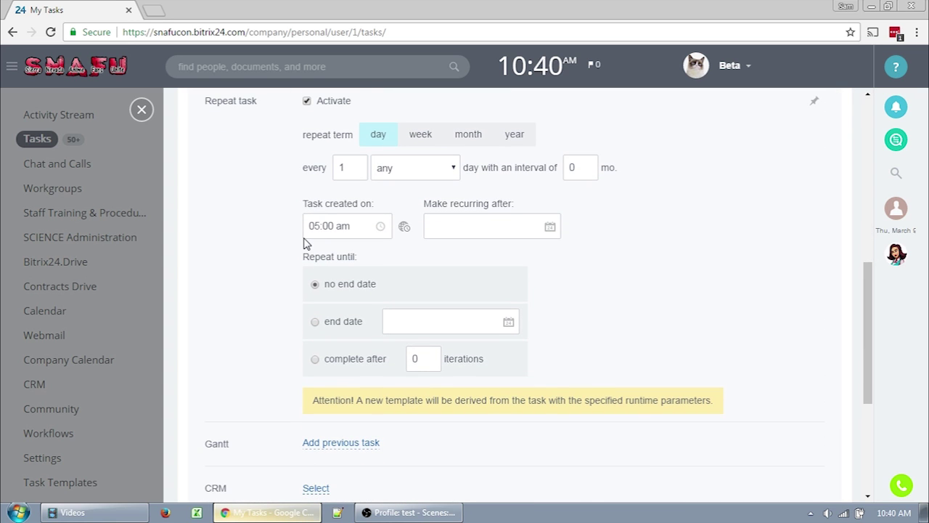
pyautogui.moveTo(869, 329); pyautogui.dragTo(869, 322)
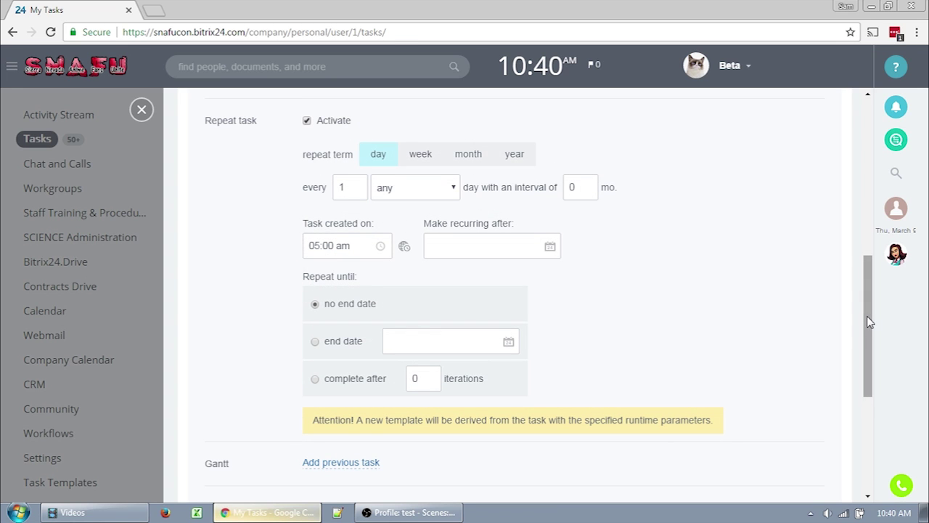
# Set the repetition to yearly, in June, on day 15.
pyautogui.click(516, 161)
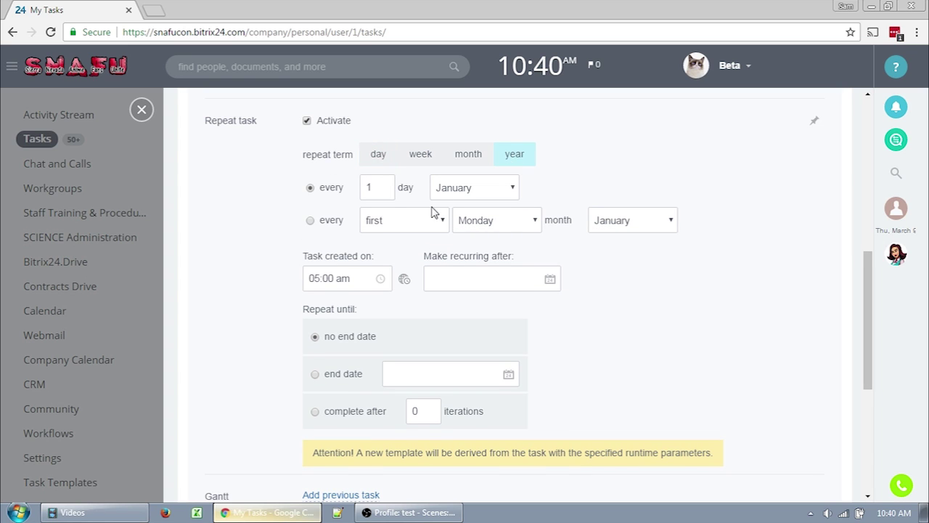
pyautogui.click(456, 192)
pyautogui.click(466, 271)
pyautogui.click(380, 193)
pyautogui.write('5')
pyautogui.scroll(4, 633, 166)
pyautogui.scroll(3, 446, 190)
# Title the task 'Bitrix 24 video test!', describe it 'Wooo =)', and save it.
pyautogui.click(378, 160)
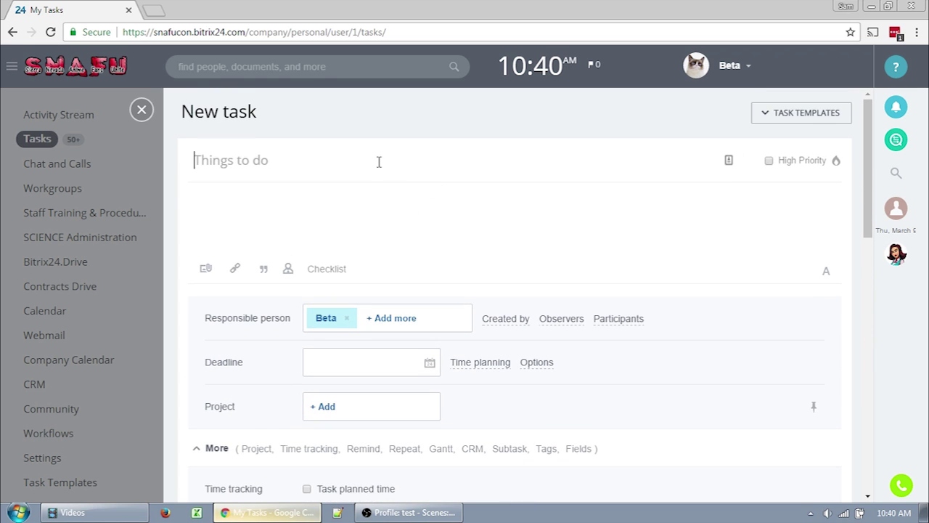
pyautogui.write('Bitrix 24 video test!')
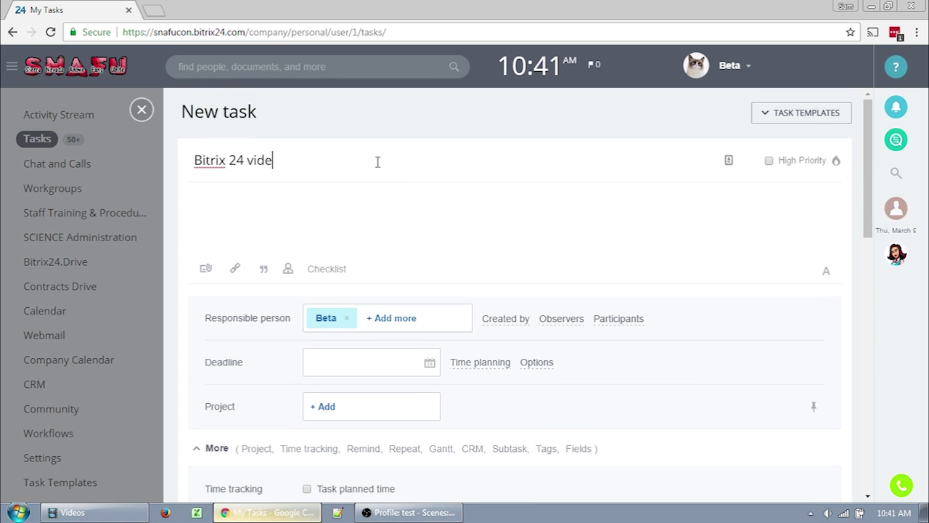
pyautogui.press('Tab')
pyautogui.write('Wooo')
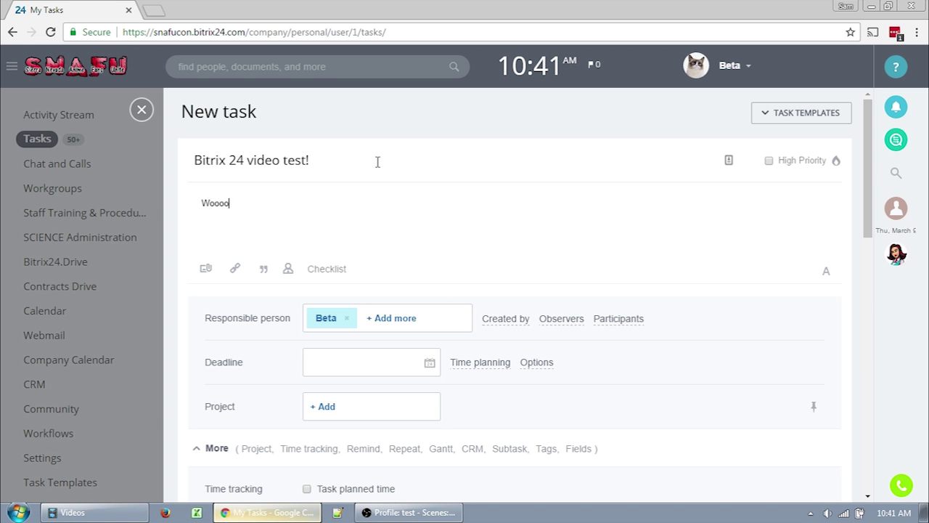
pyautogui.write(' =)')
pyautogui.scroll(-8, 357, 153)
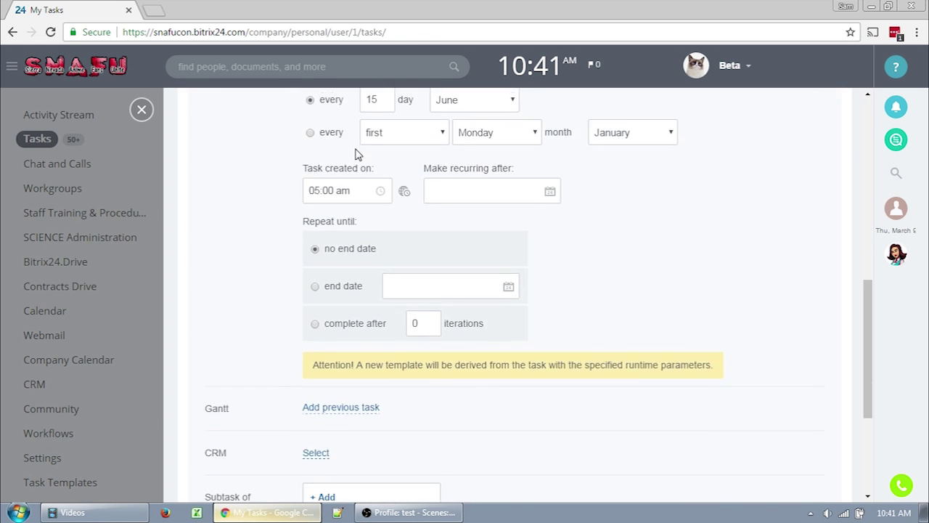
pyautogui.scroll(-3, 356, 152)
pyautogui.click(205, 469)
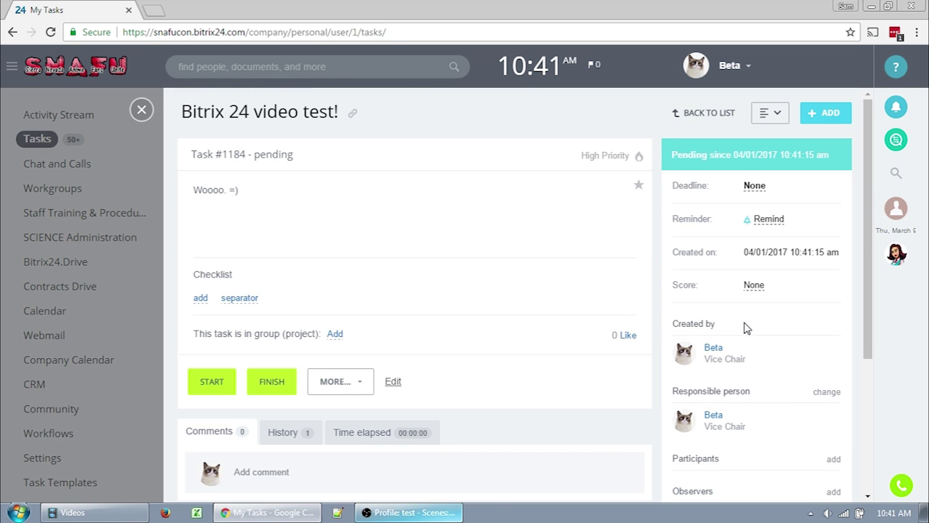
pyautogui.scroll(-3, 747, 328)
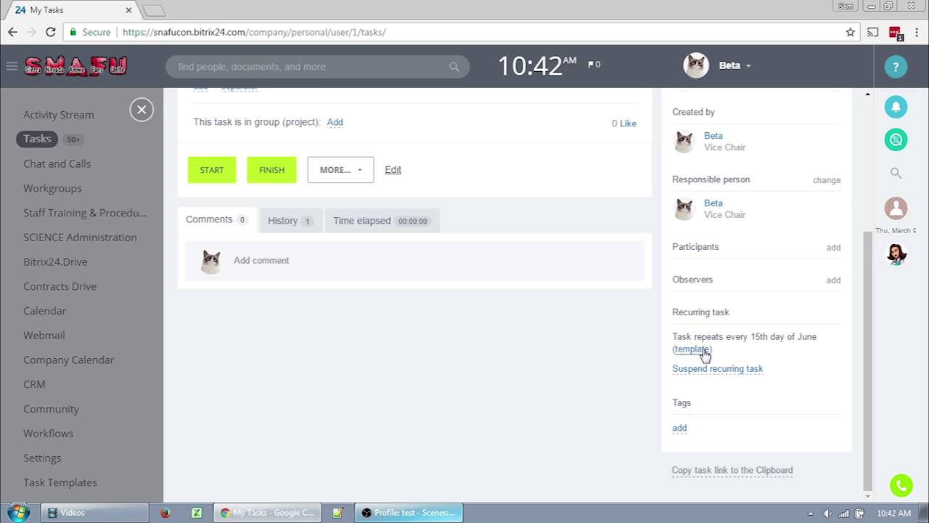
# Open the task's generated template #328 for editing, then return to My Tasks.
pyautogui.click(703, 350)
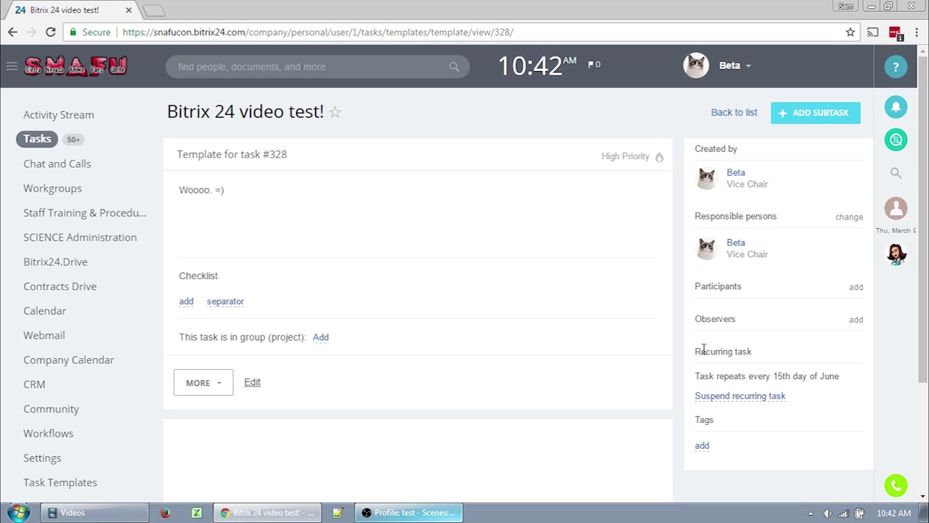
pyautogui.click(252, 383)
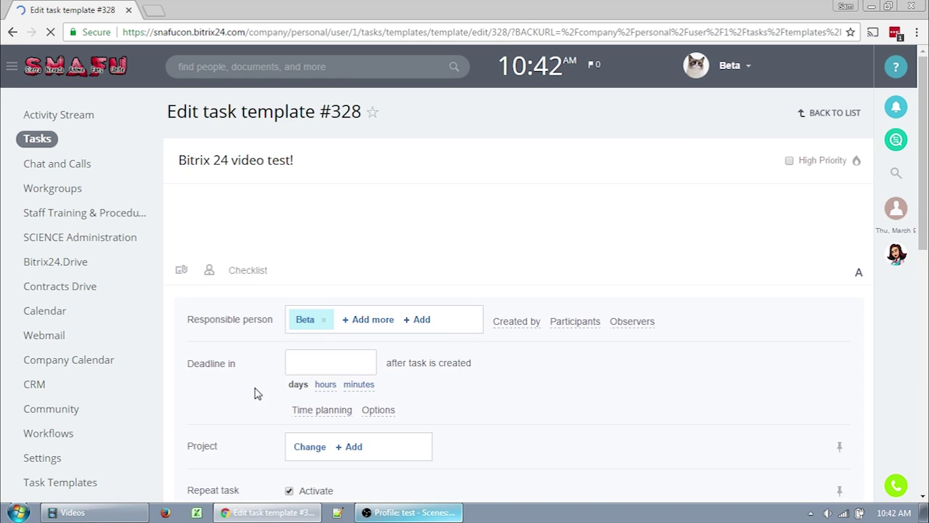
pyautogui.scroll(-1, 254, 393)
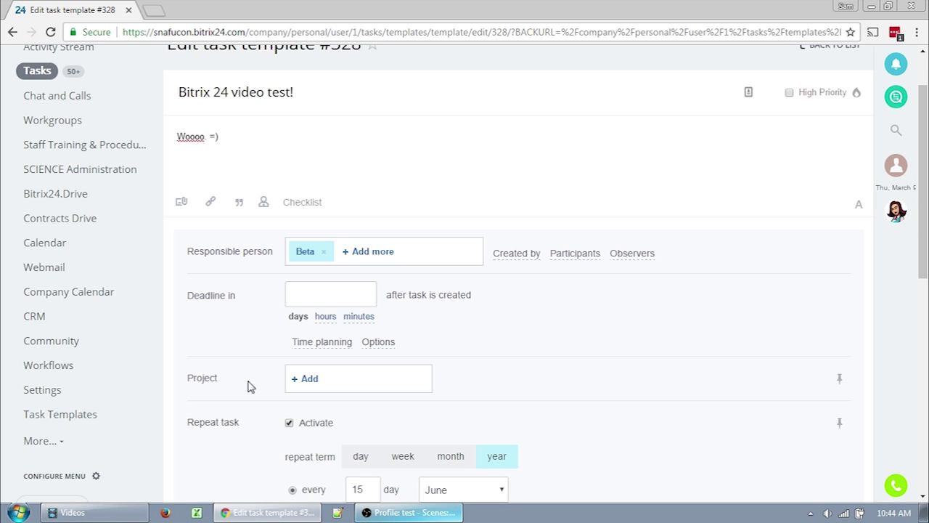
pyautogui.scroll(2, 261, 316)
pyautogui.click(54, 145)
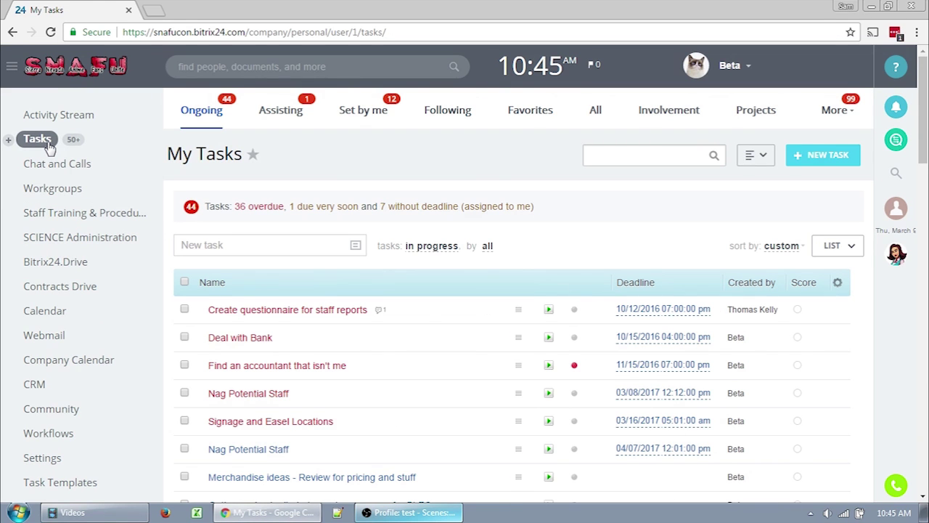
# Open the full My Templates list and add it to the left menu favourites.
pyautogui.click(769, 156)
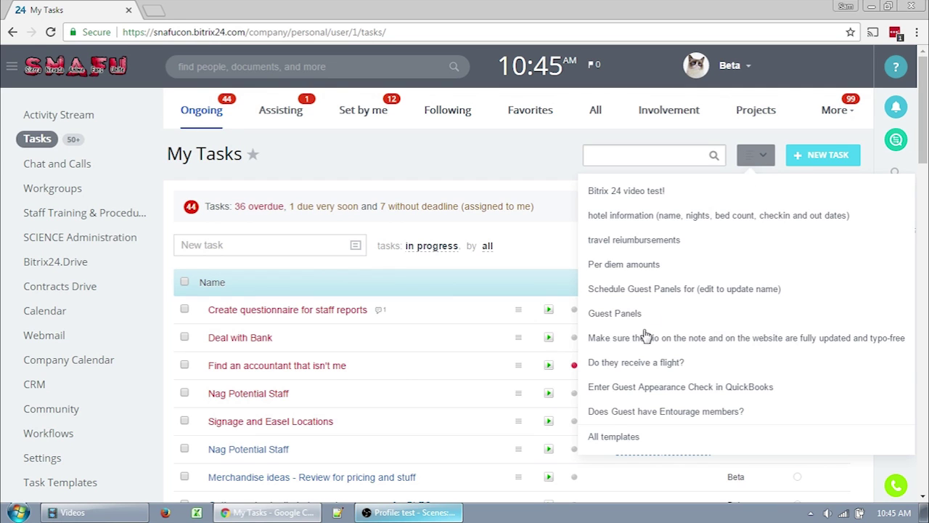
pyautogui.click(609, 442)
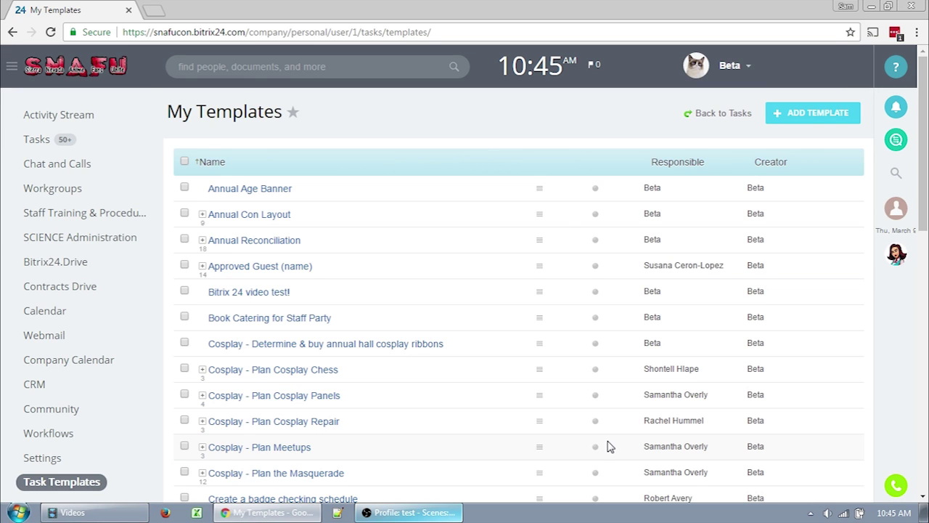
pyautogui.click(293, 112)
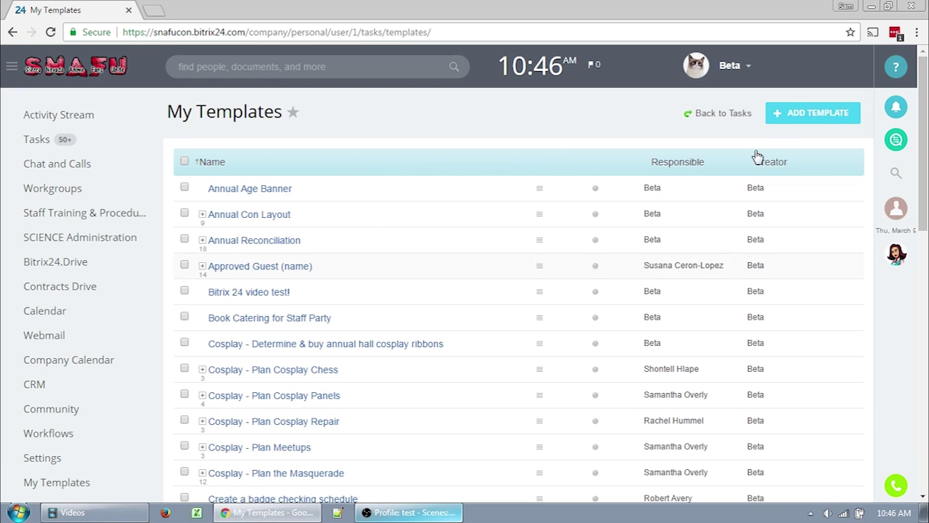
# Start a new task template, unpinning then re-pinning Repeat task among the main fields.
pyautogui.click(825, 110)
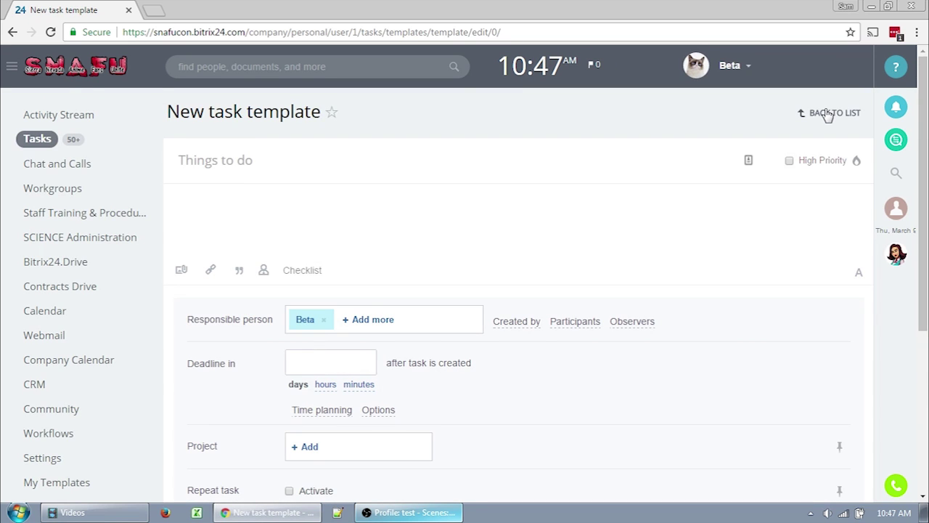
pyautogui.scroll(-2, 827, 112)
pyautogui.scroll(-1, 827, 113)
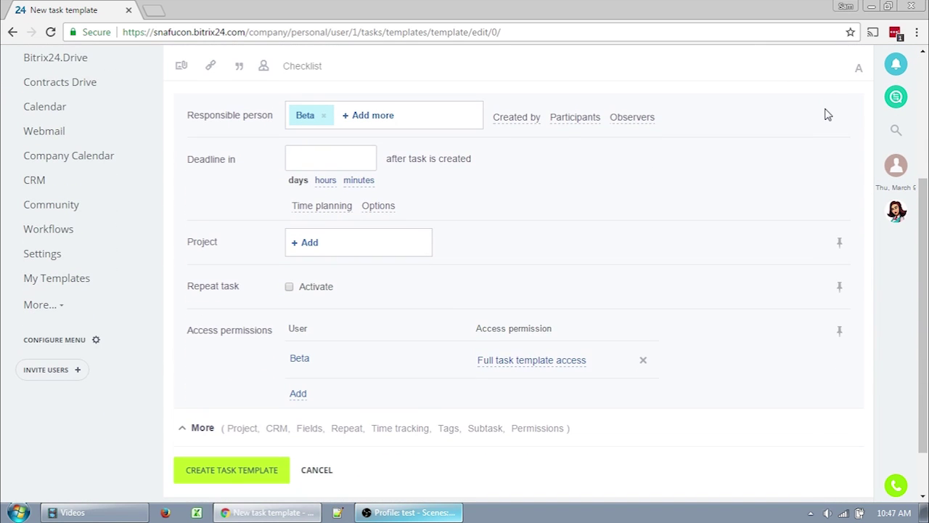
pyautogui.scroll(-1, 827, 114)
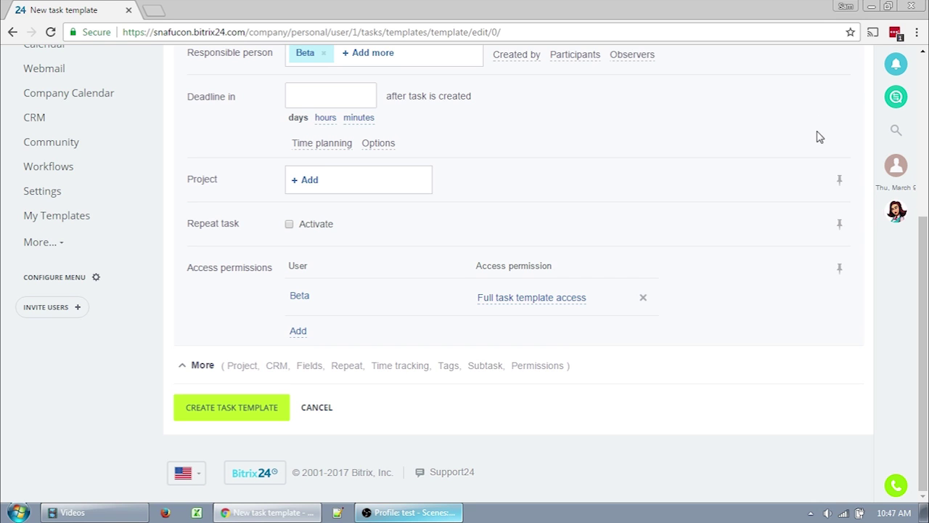
pyautogui.click(839, 226)
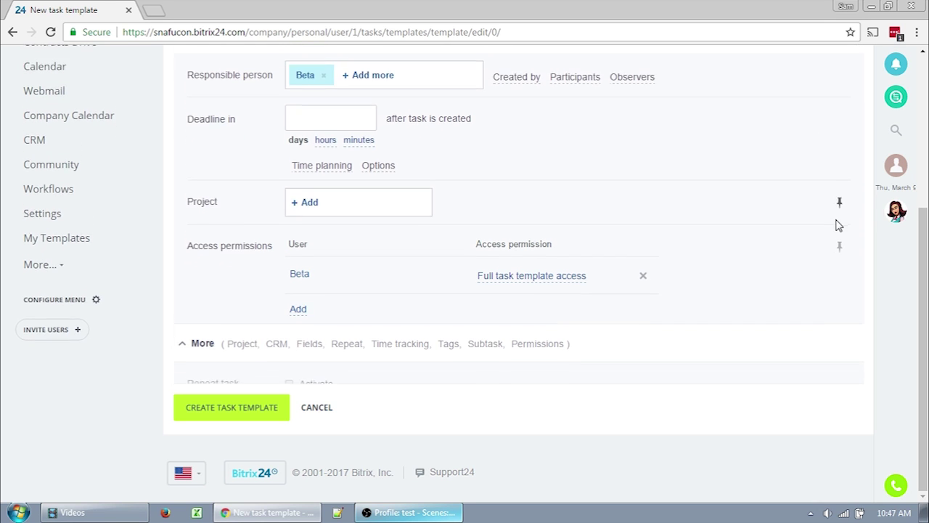
pyautogui.click(227, 324)
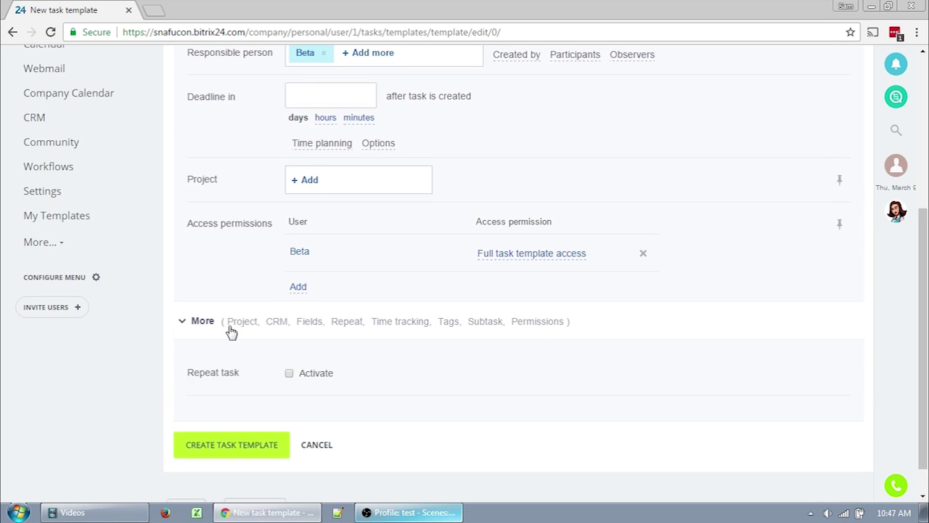
pyautogui.scroll(-2, 841, 321)
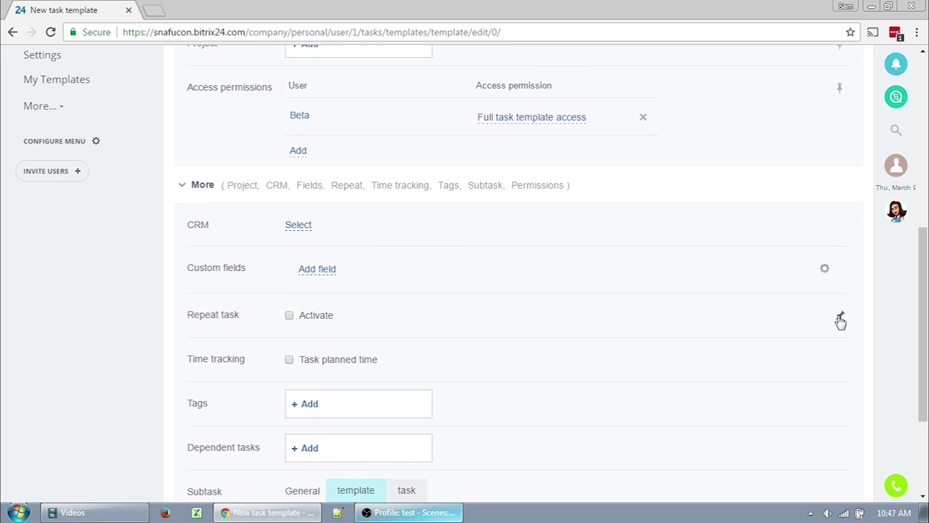
pyautogui.click(841, 319)
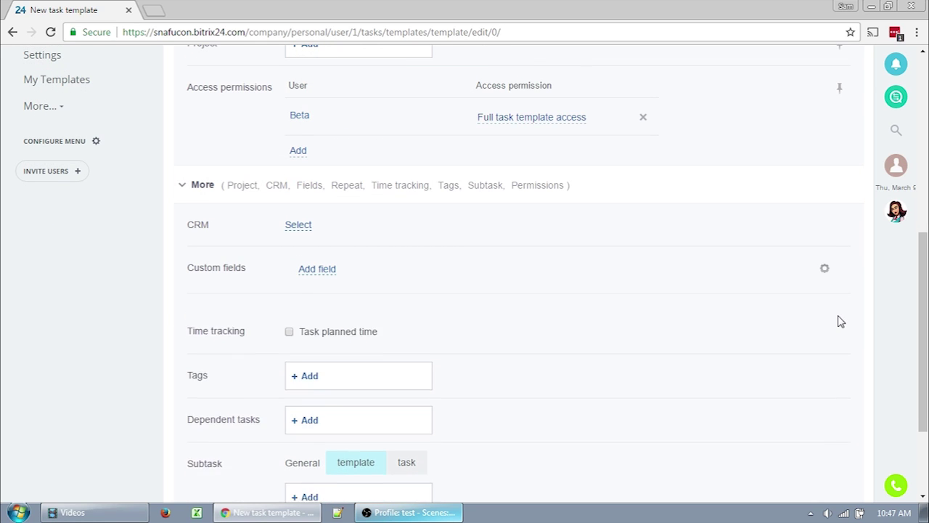
pyautogui.scroll(2, 744, 350)
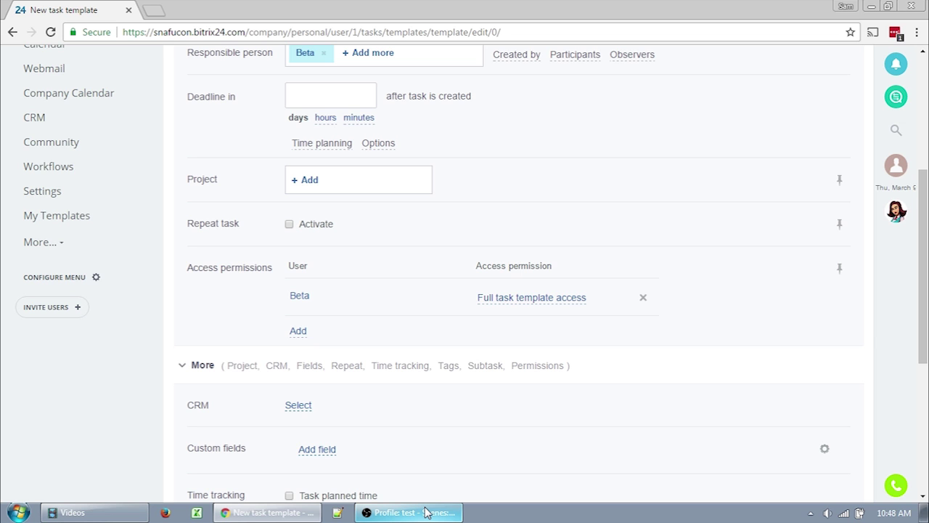
pyautogui.scroll(4, 208, 494)
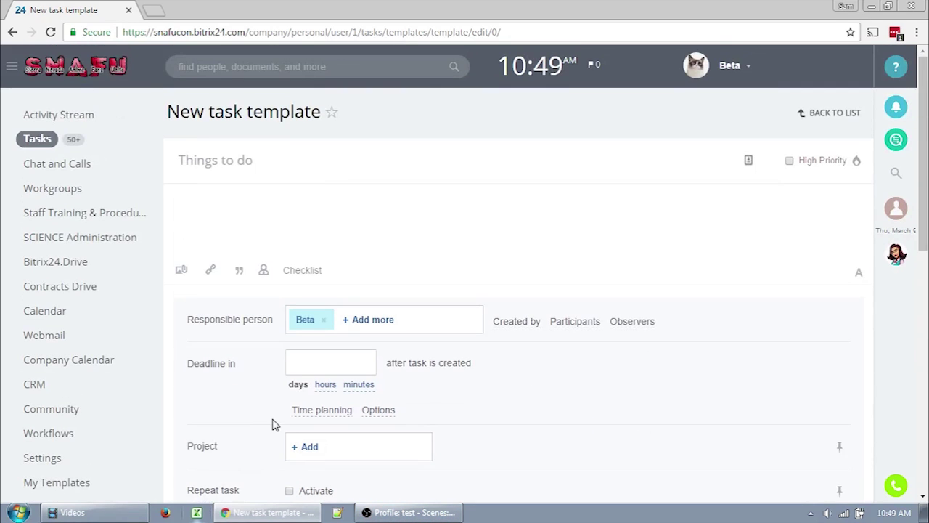
# Back on the Activity Stream, look over the task templates offered for a new task.
pyautogui.click(104, 75)
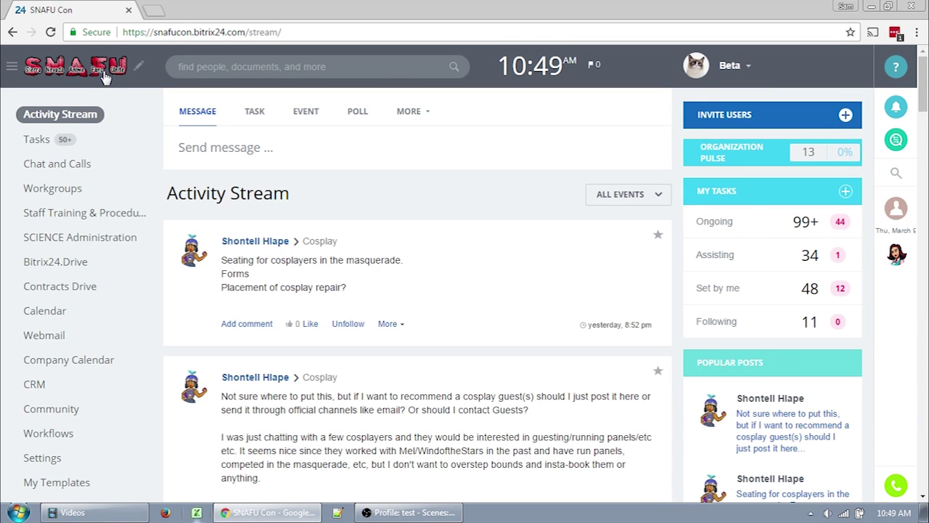
pyautogui.click(846, 191)
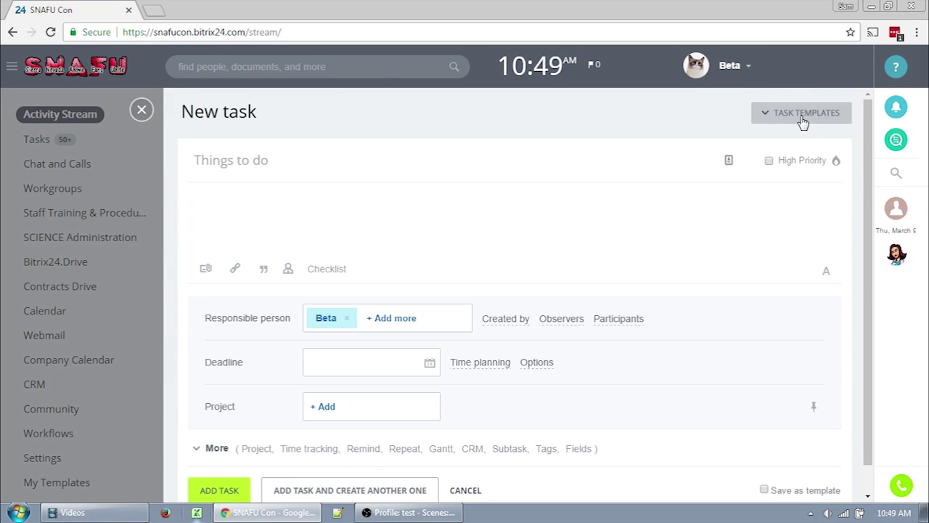
pyautogui.click(802, 119)
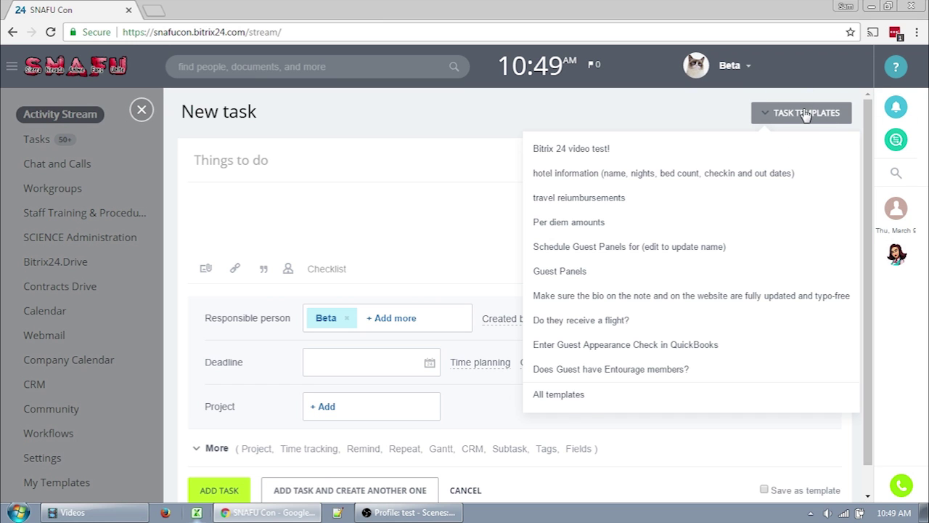
pyautogui.click(806, 114)
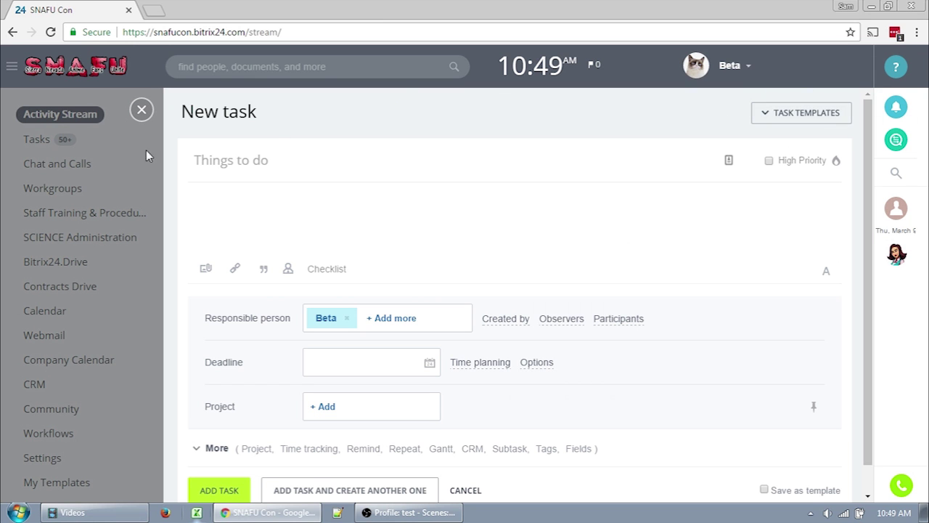
pyautogui.click(141, 110)
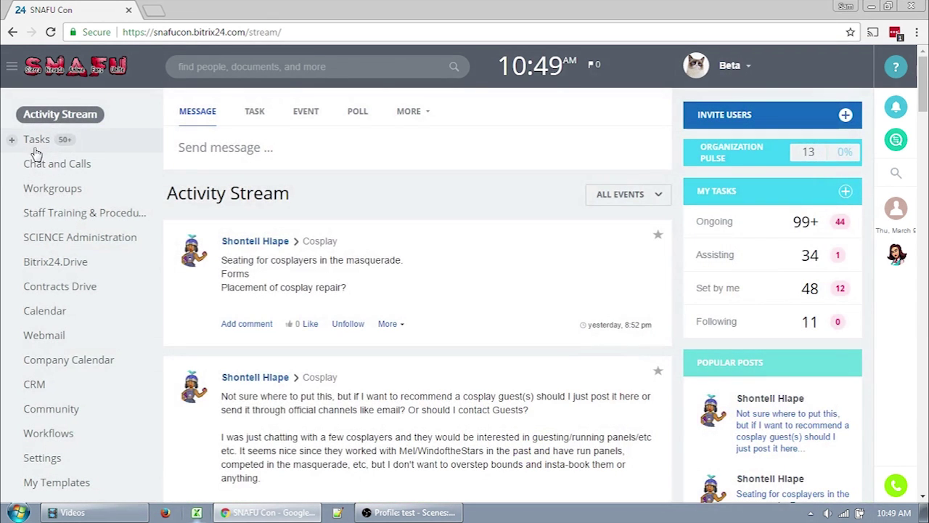
# Open the daily planner for today's tasks and events.
pyautogui.click(11, 145)
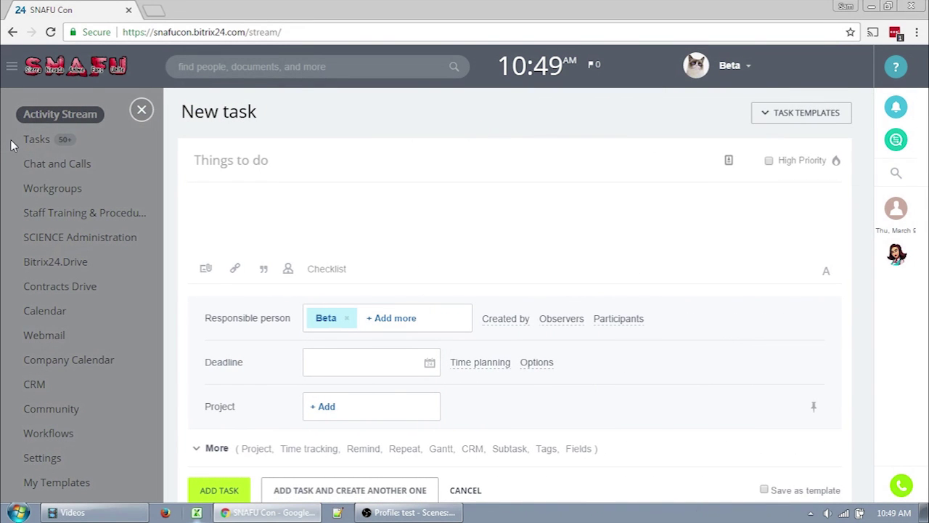
pyautogui.click(140, 110)
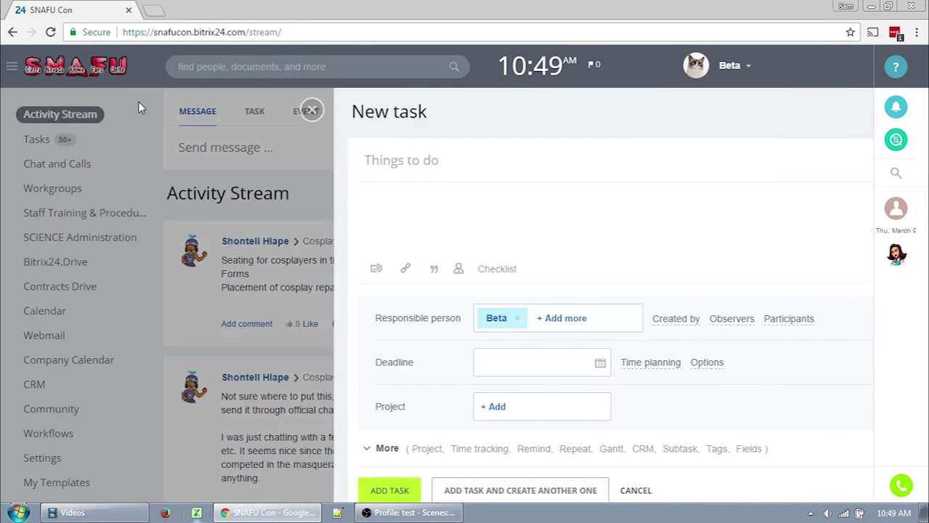
pyautogui.click(11, 143)
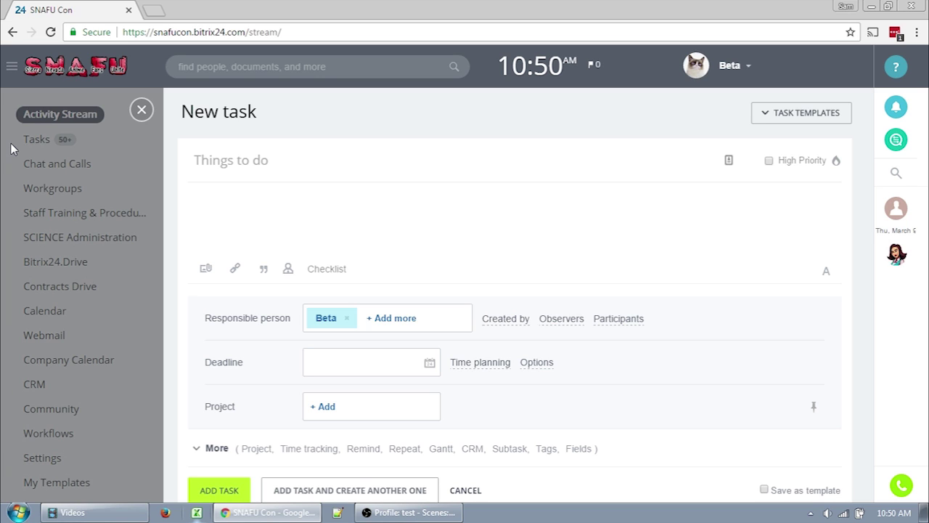
pyautogui.click(10, 143)
# Add 'rapid entry!' to Today's tasks in the daily planner.
pyautogui.click(530, 66)
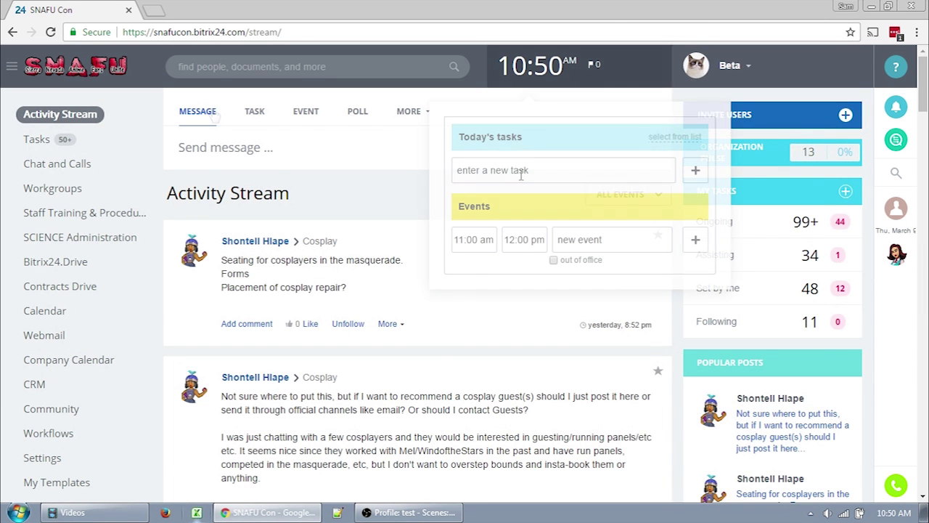
pyautogui.write('rapid ent')
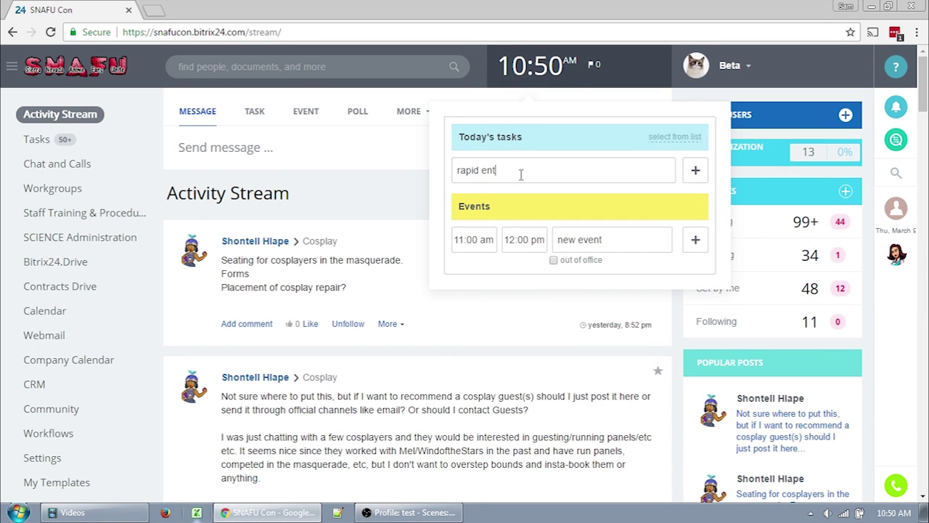
pyautogui.write('ry!')
pyautogui.click(696, 170)
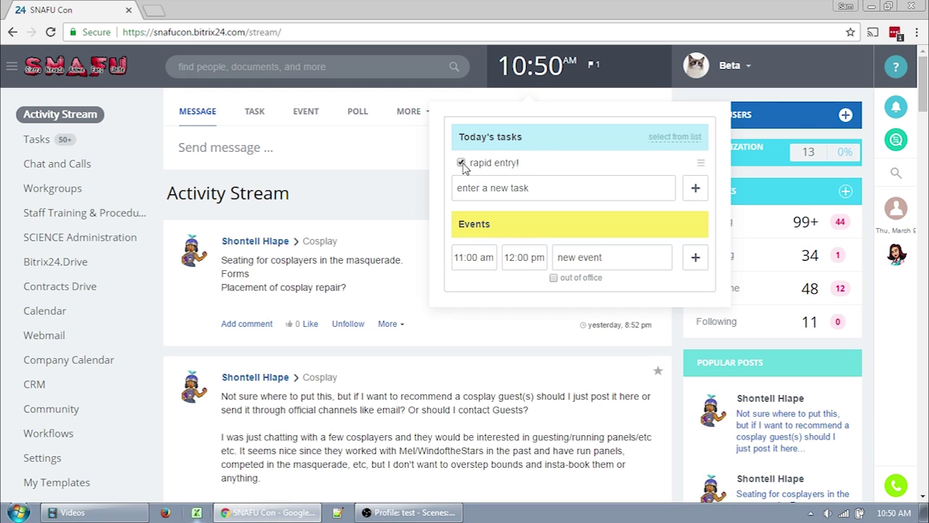
# Start a quick task in My Tasks titled 'This is an unintuitive task creation'.
pyautogui.click(47, 145)
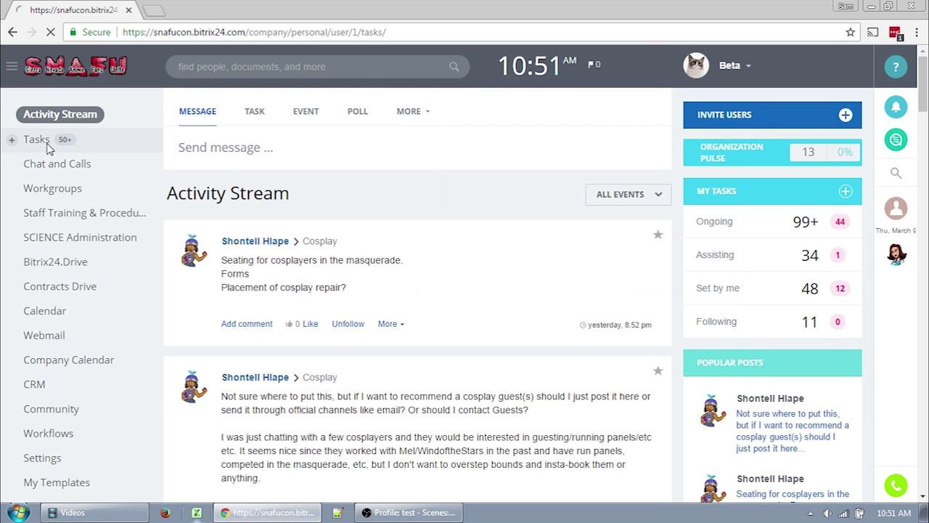
pyautogui.click(263, 243)
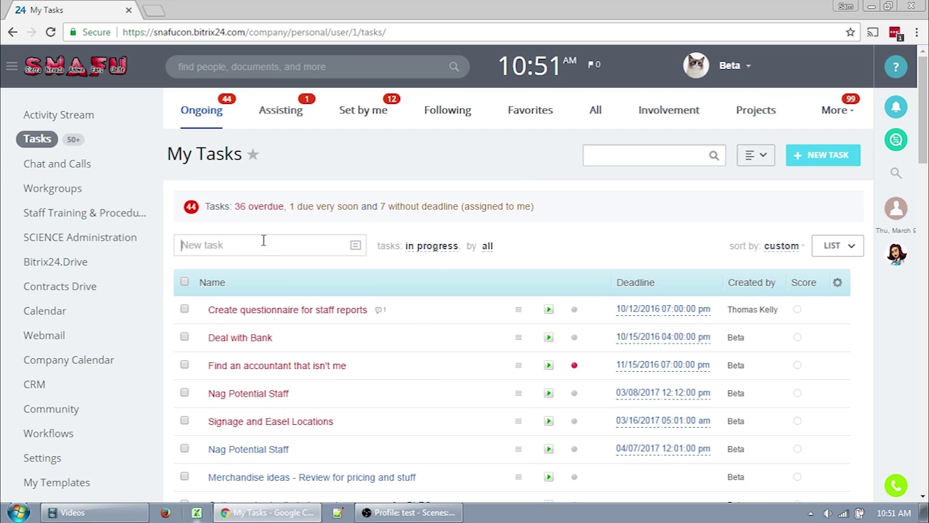
pyautogui.write('This')
pyautogui.write(' is an unintuitive task creation')
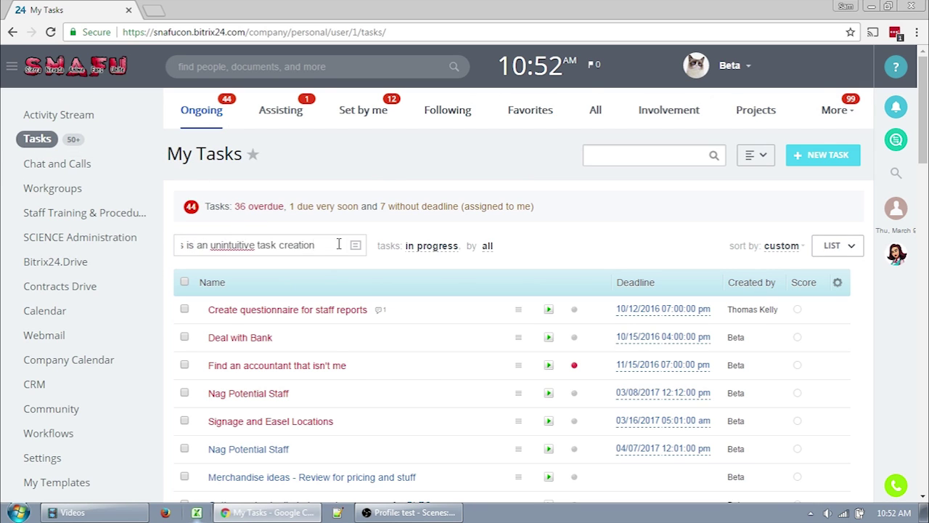
pyautogui.click(355, 246)
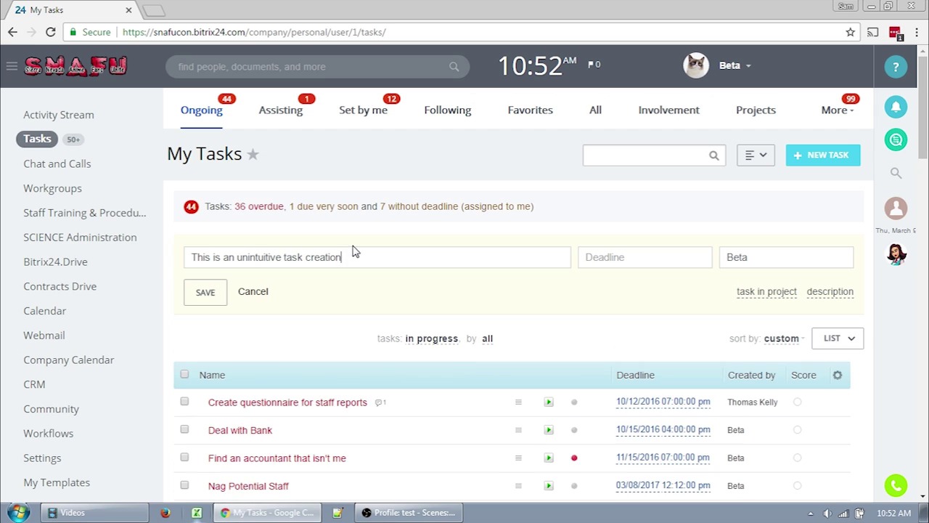
# Keep yourself as responsible person, add the description 'Quick form', and save the task.
pyautogui.click(775, 257)
pyautogui.click(779, 242)
pyautogui.click(784, 295)
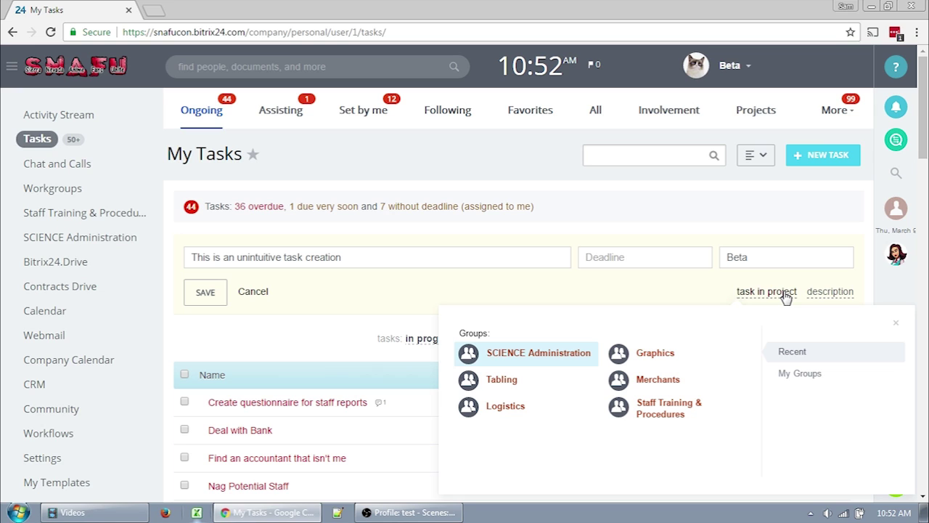
pyautogui.click(830, 291)
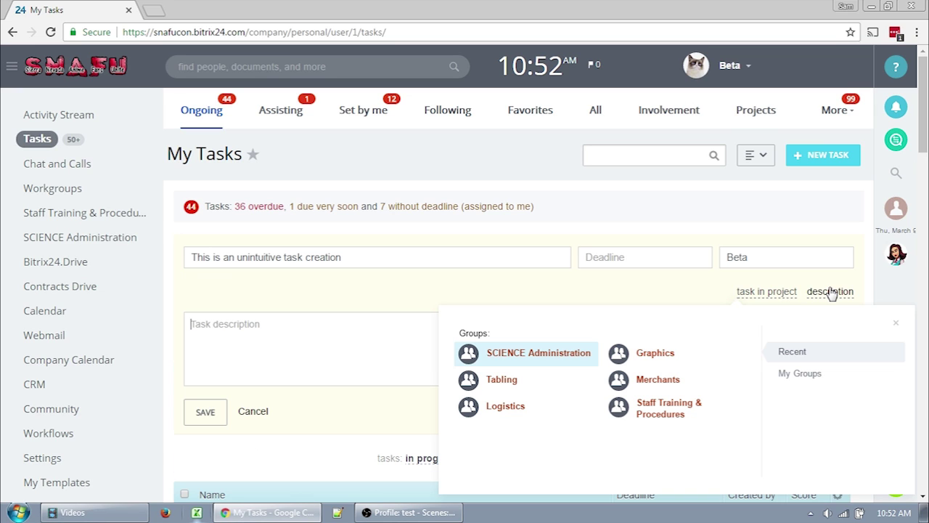
pyautogui.click(311, 361)
pyautogui.write('Quick form!')
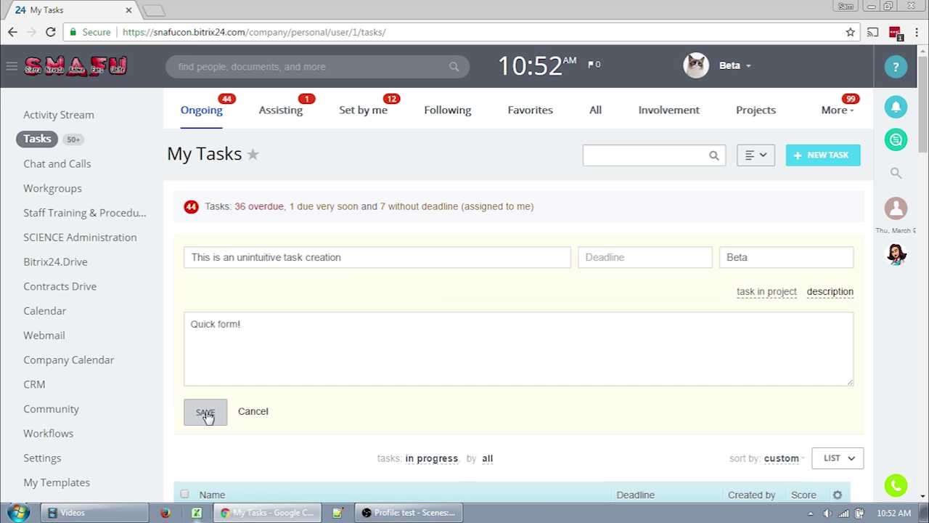
pyautogui.click(207, 413)
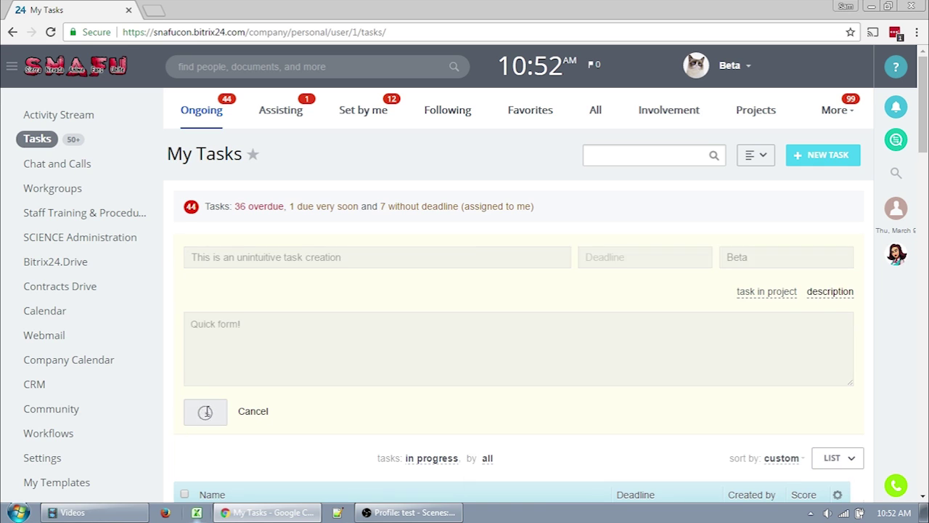
# Go to the Staff Training & Procedures workgroup's task list and start a new task there.
pyautogui.click(90, 222)
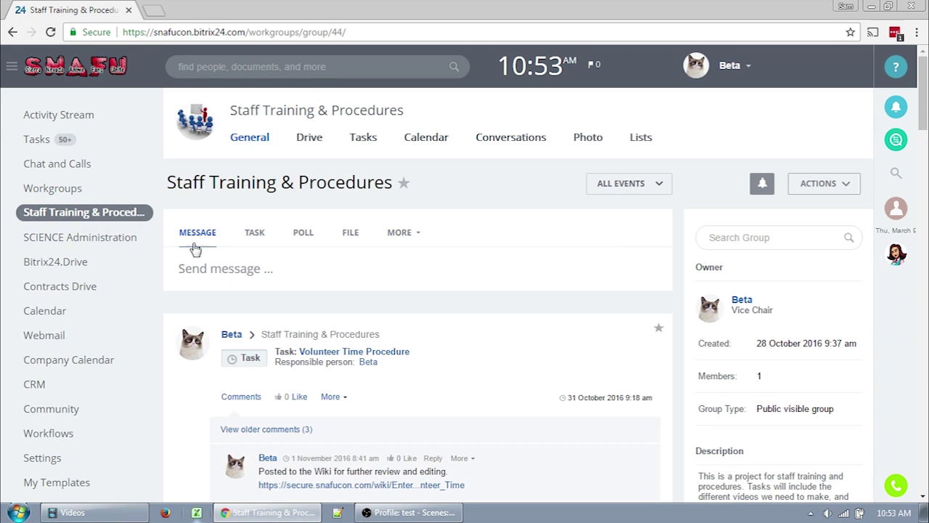
pyautogui.click(372, 138)
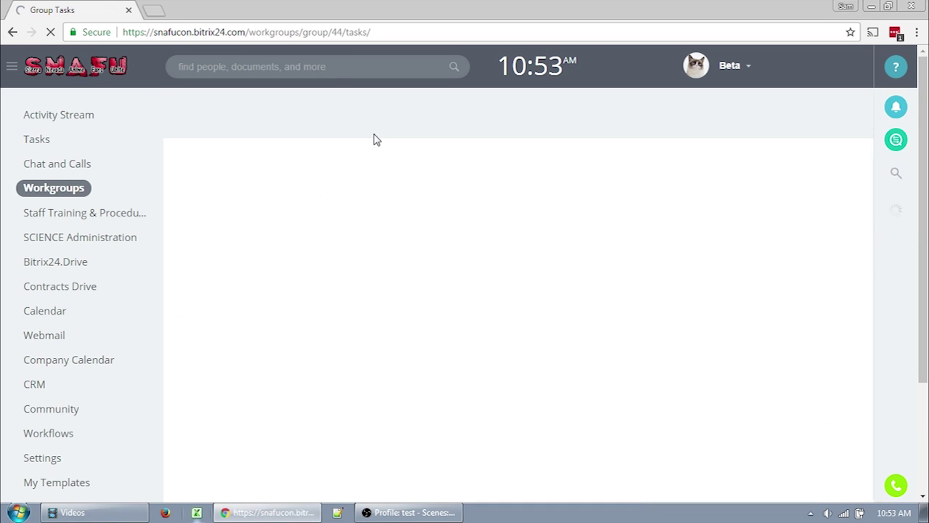
pyautogui.click(843, 229)
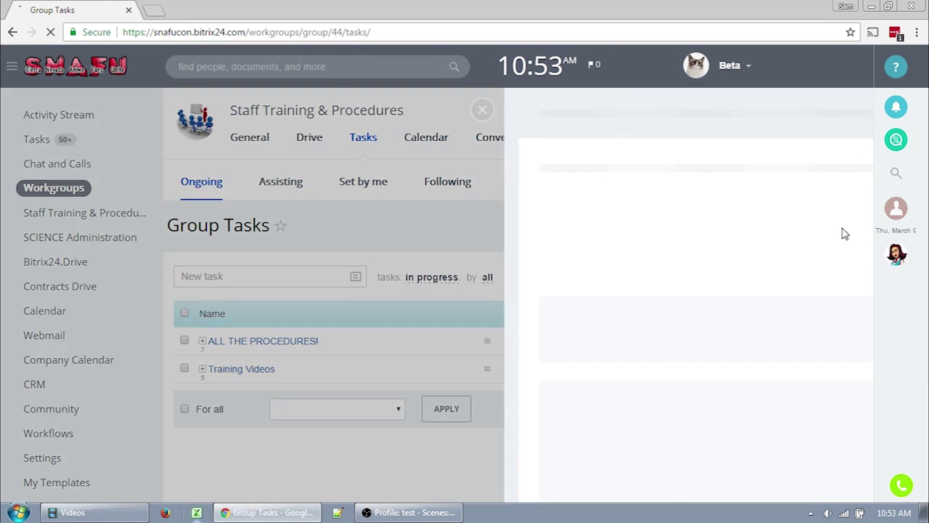